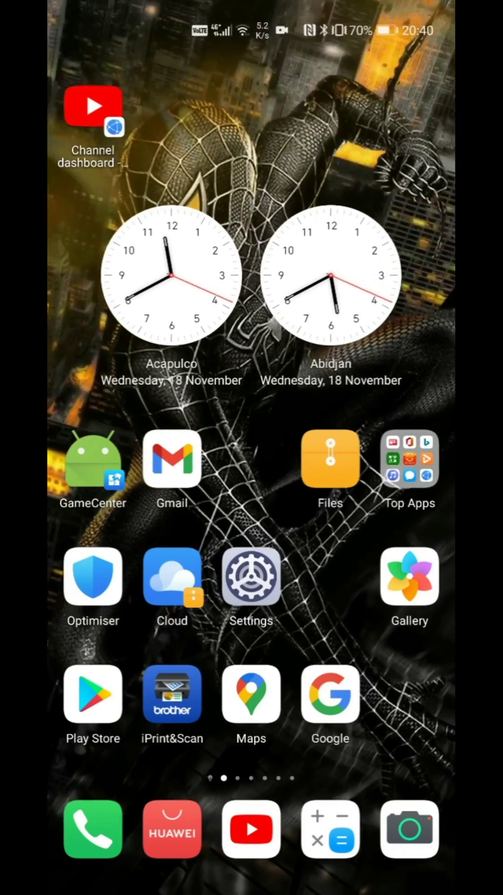
Launch Settings and go into Biometrics & password to reach Fingerprint ID.
click(251, 577)
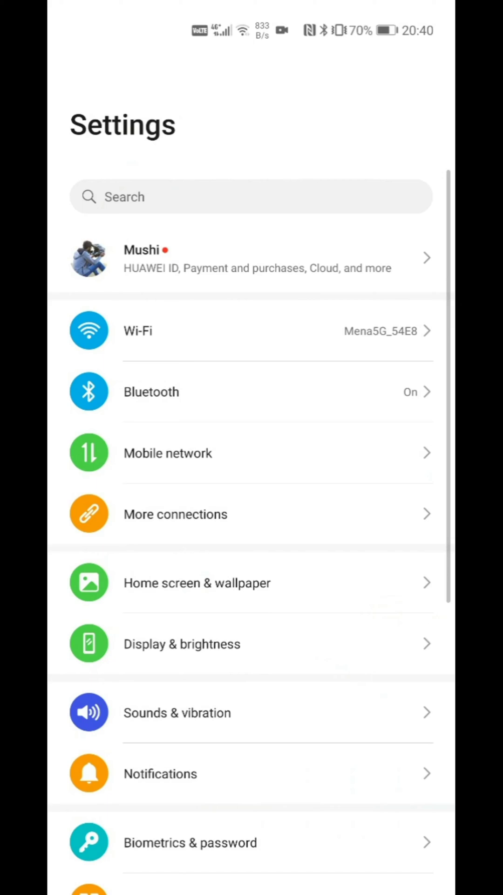
scroll(260, 671, down, 4)
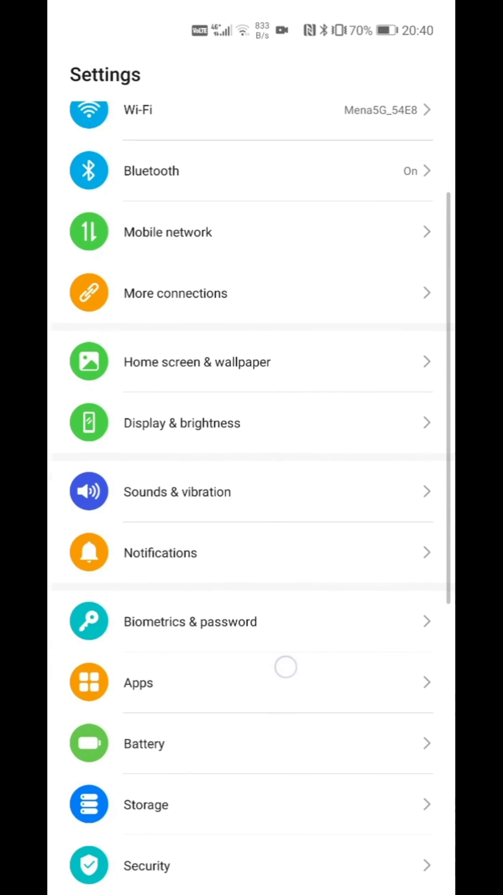
click(286, 629)
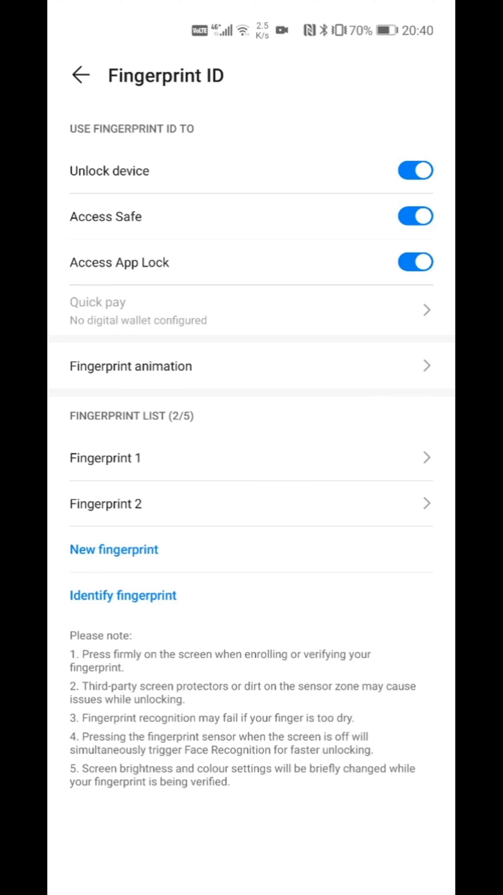
click(272, 366)
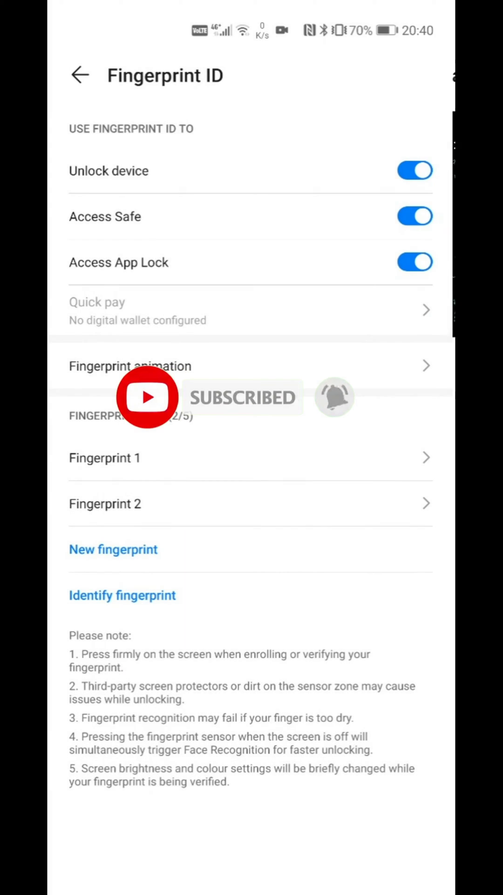
Back out twice to Biometrics & password, then return to the home screen.
key(Escape)
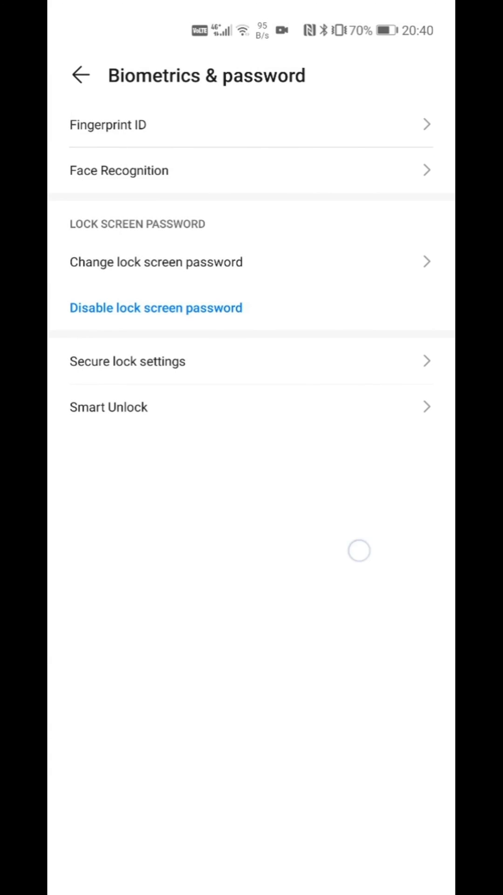
key(Escape)
key(Home)
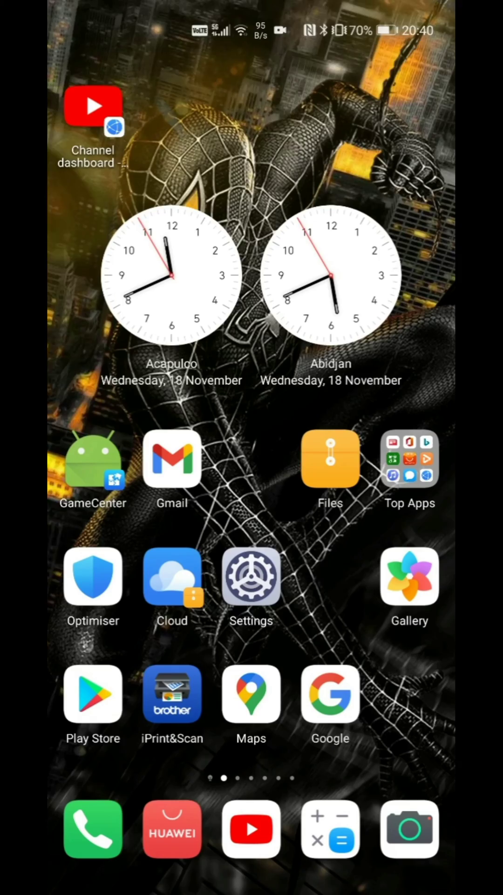